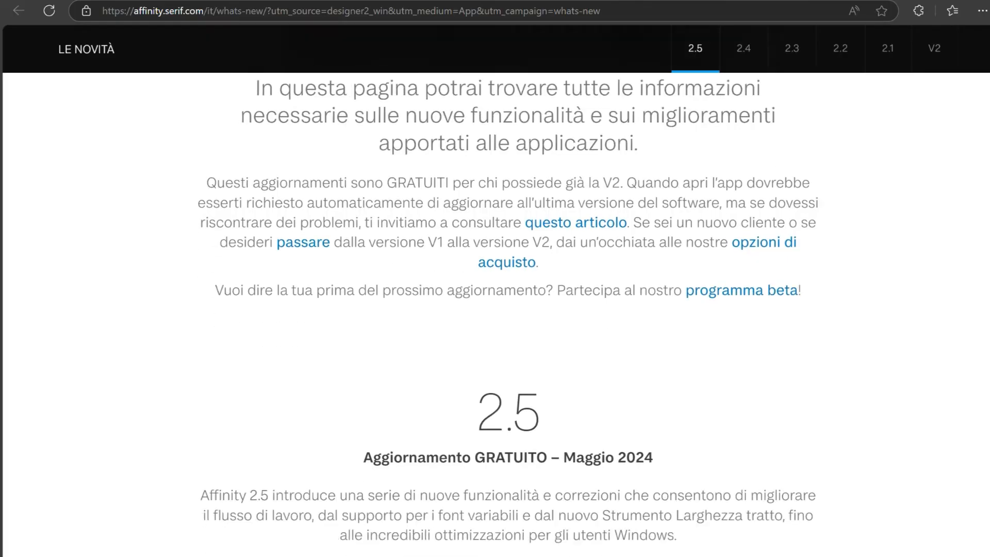
Find and expand the "Strumento codice QR" entry in the 2.5 release notes to examine it.
{"action": "scroll", "coordinate": [495, 310], "scroll_direction": "down", "scroll_amount": 8}
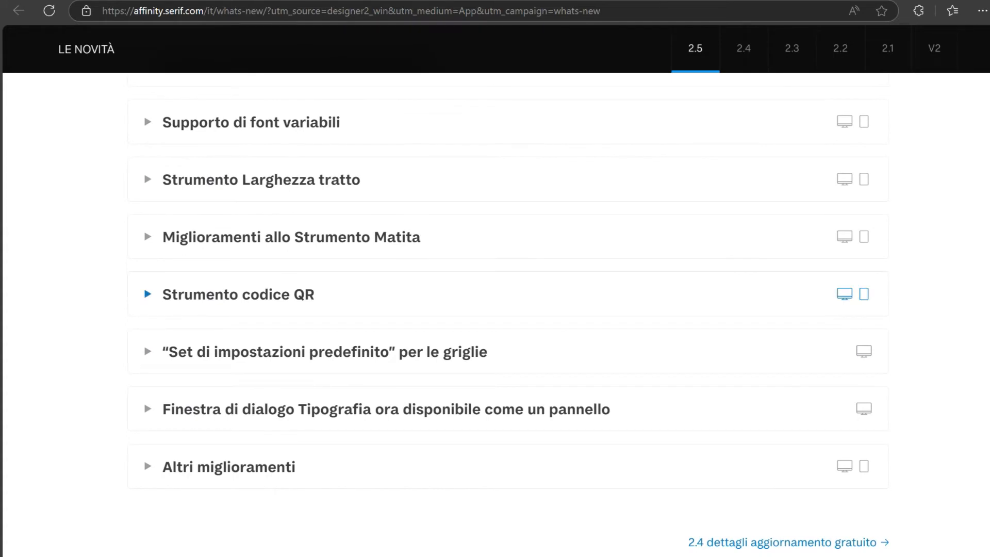
{"action": "left_click", "coordinate": [238, 295]}
{"action": "scroll", "coordinate": [495, 310], "scroll_direction": "down", "scroll_amount": 5}
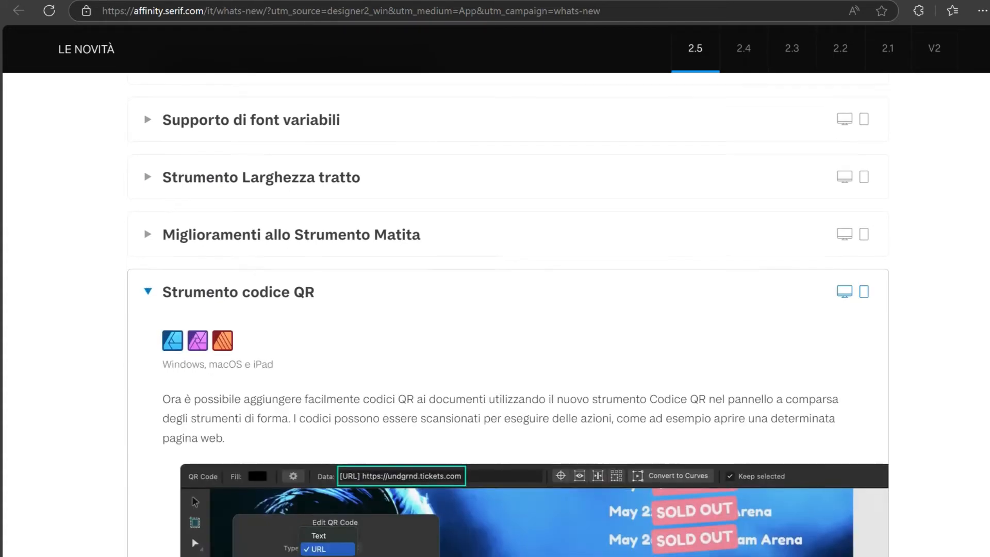
{"action": "scroll", "coordinate": [495, 310], "scroll_direction": "up", "scroll_amount": 1}
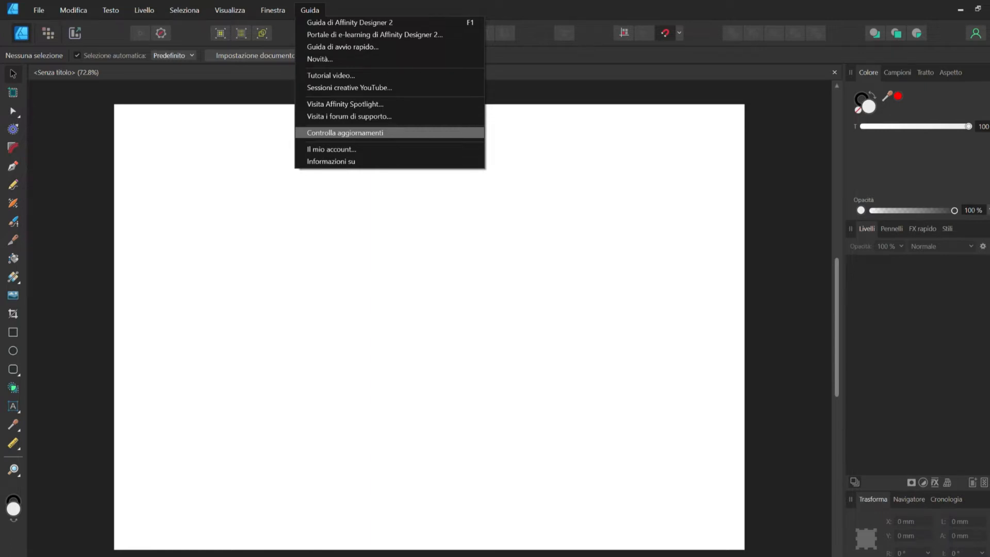
Switch to Affinity Designer 2 and open the program's version information.
{"action": "left_click", "coordinate": [331, 161]}
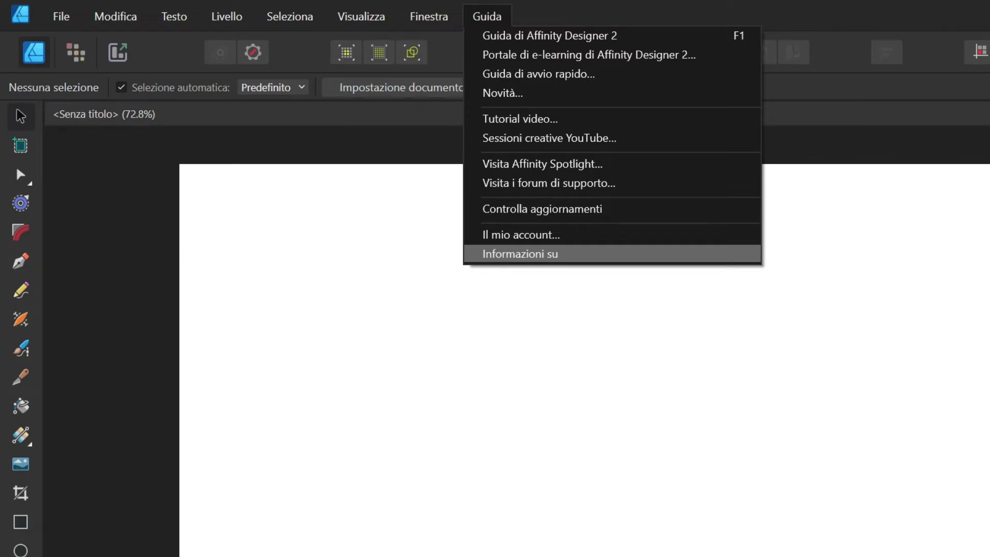
{"action": "key", "text": "Return"}
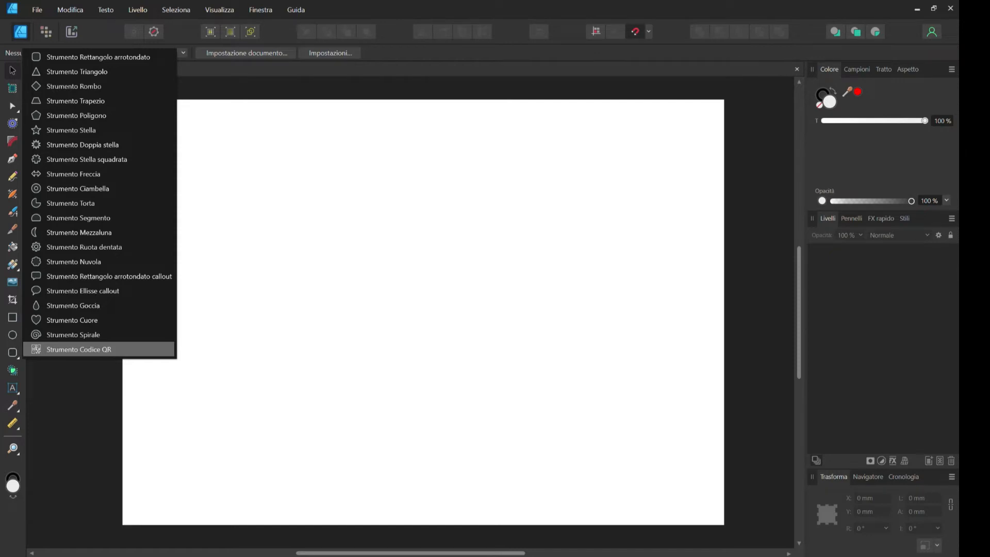
Draw a square QR code about 97 mm wide on the blank page with the QR Code tool.
{"action": "left_click", "coordinate": [78, 349]}
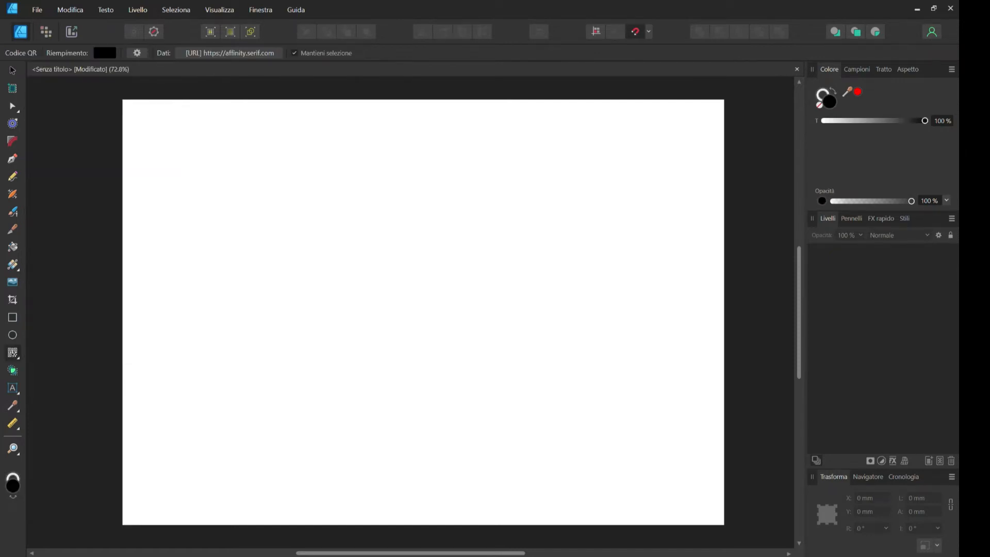
{"action": "left_click_drag", "start_coordinate": [303, 268], "coordinate": [500, 465]}
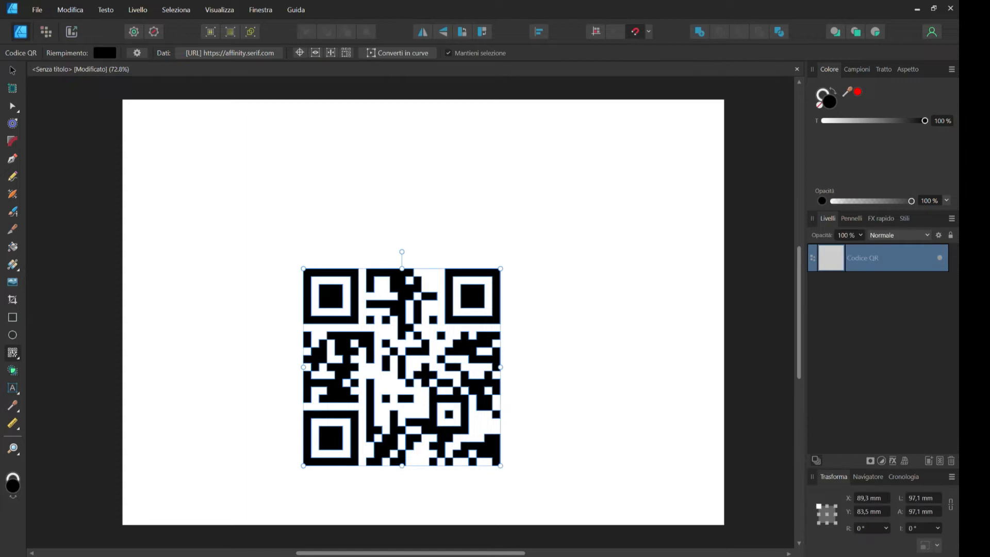
Move the QR code up toward the middle of the page and centre it horizontally.
{"action": "key", "text": "v"}
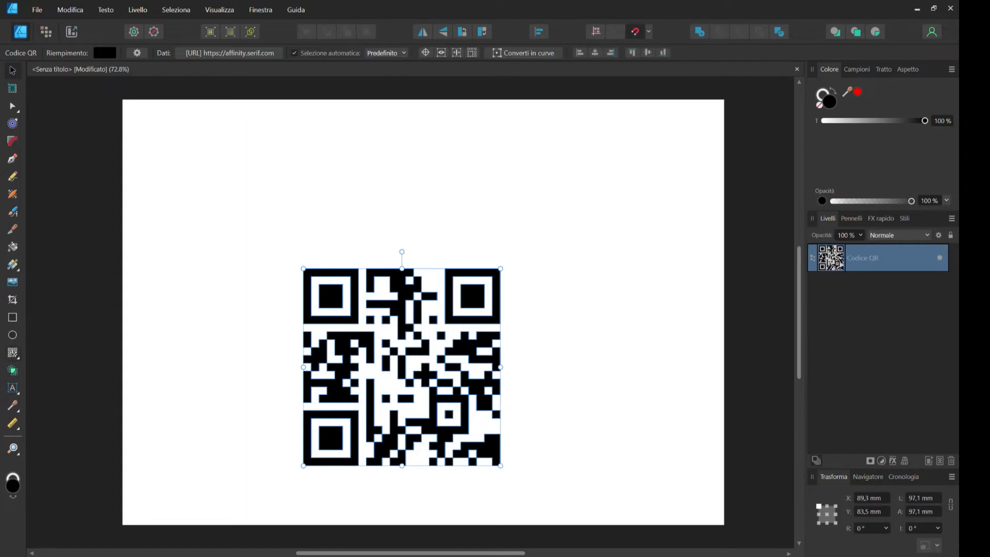
{"action": "left_click_drag", "start_coordinate": [402, 367], "coordinate": [437, 312]}
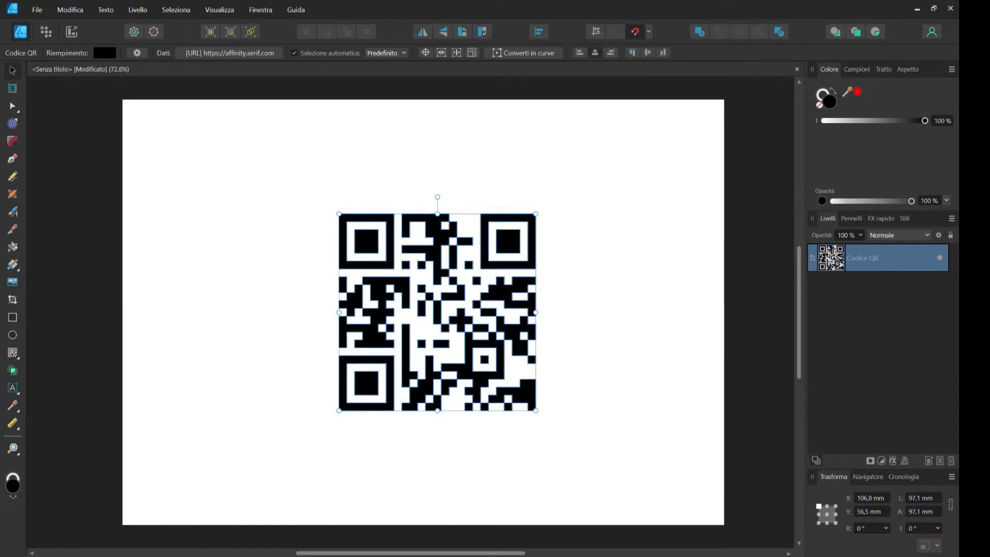
{"action": "left_click", "coordinate": [595, 52]}
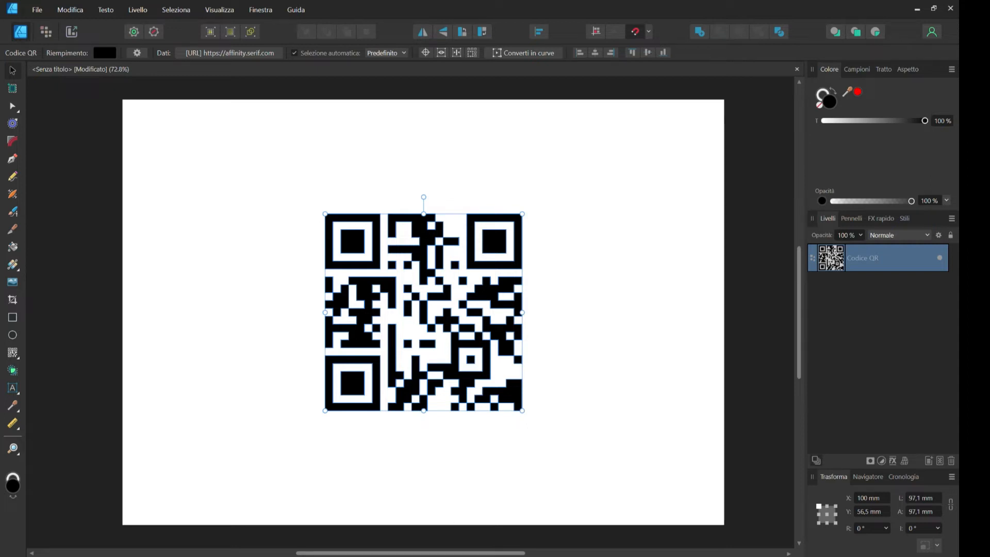
{"action": "scroll", "coordinate": [504, 393], "scroll_direction": "up", "scroll_amount": 2}
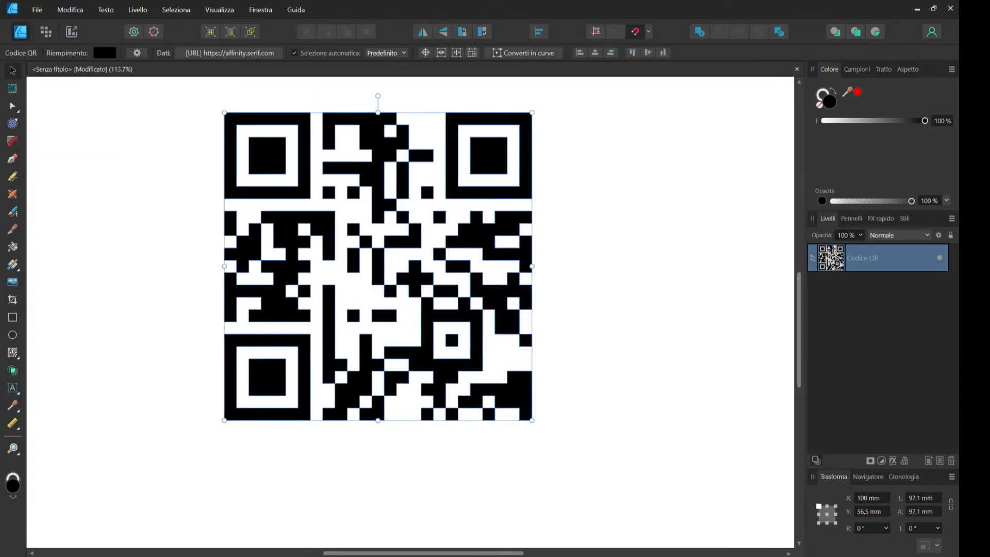
{"action": "scroll", "coordinate": [504, 394], "scroll_direction": "up", "scroll_amount": 1}
{"action": "scroll", "coordinate": [410, 312], "scroll_direction": "up", "scroll_amount": 2}
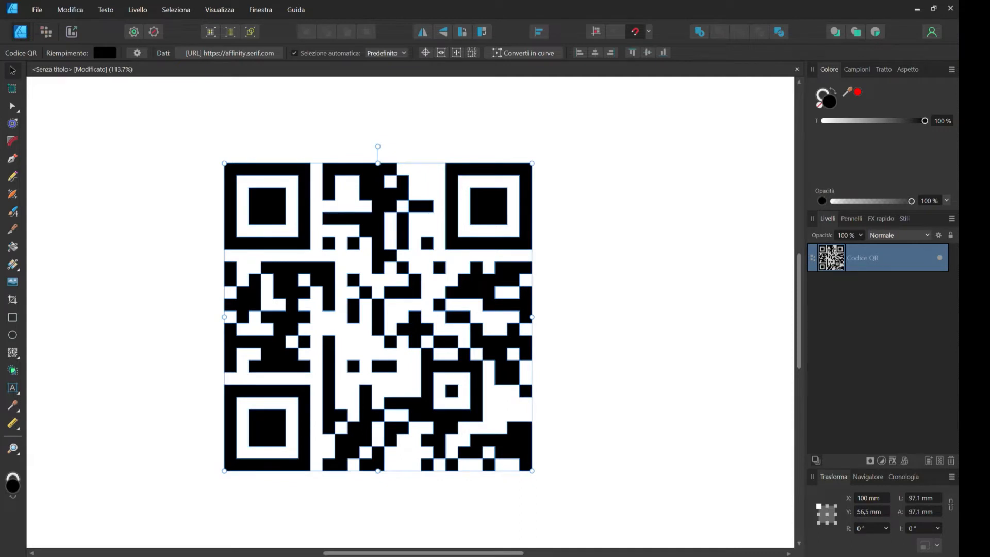
{"action": "scroll", "coordinate": [410, 312], "scroll_direction": "left", "scroll_amount": 1}
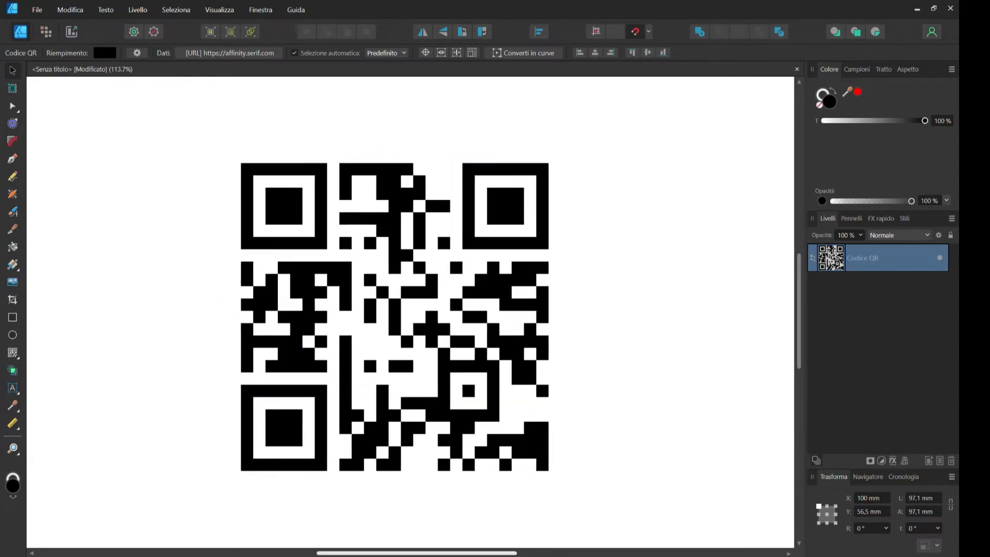
{"action": "scroll", "coordinate": [410, 312], "scroll_direction": "left", "scroll_amount": 1}
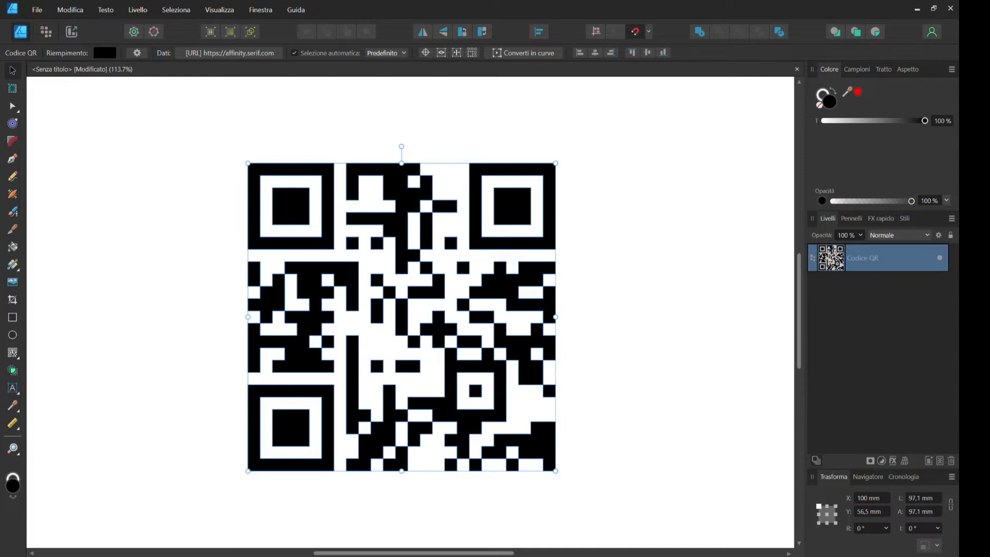
Set the QR code's fill to dark blue 1705A5 and deselect the code.
{"action": "key", "text": "a"}
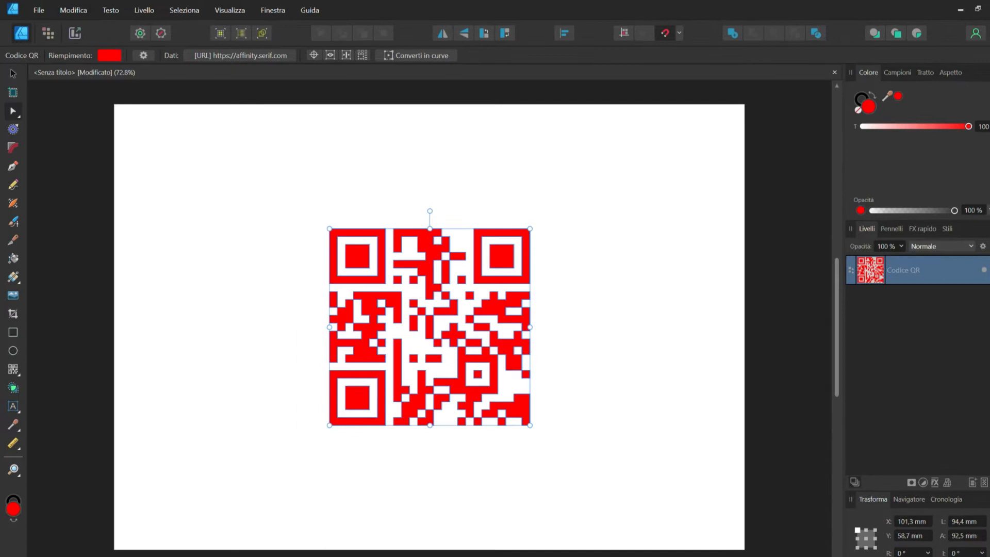
{"action": "double_click", "coordinate": [868, 106]}
{"action": "left_click_drag", "start_coordinate": [790, 236], "coordinate": [830, 235]}
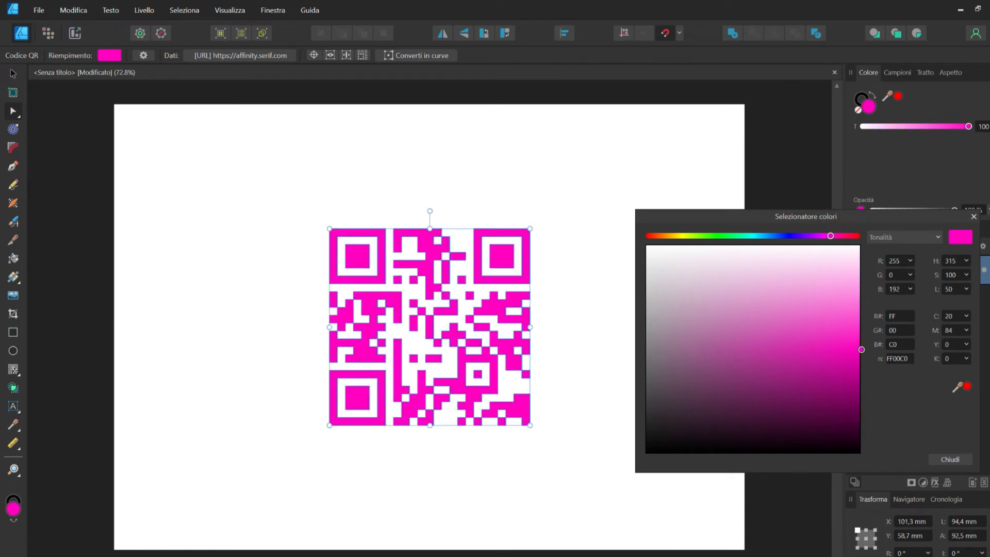
{"action": "left_click_drag", "start_coordinate": [831, 236], "coordinate": [791, 236]}
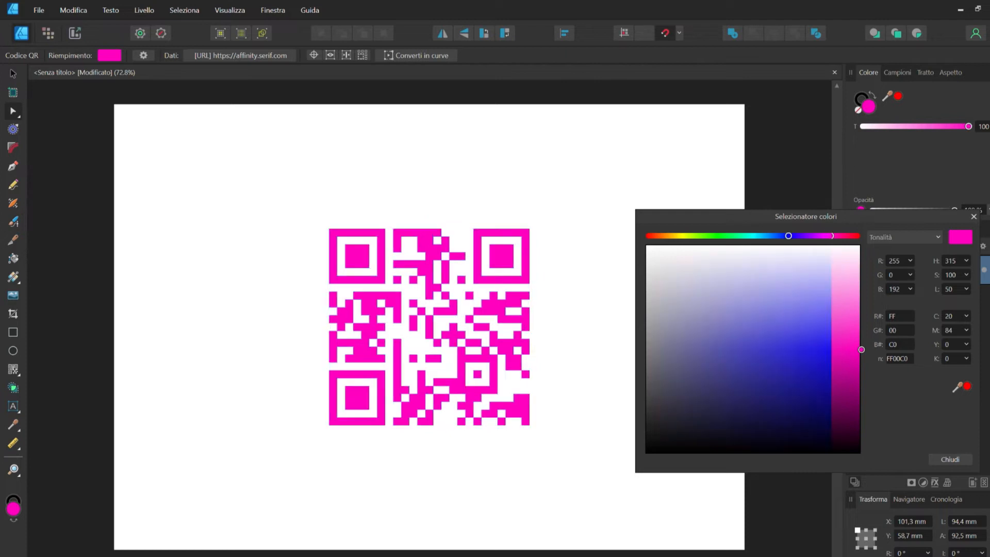
{"action": "left_click_drag", "start_coordinate": [861, 349], "coordinate": [850, 385]}
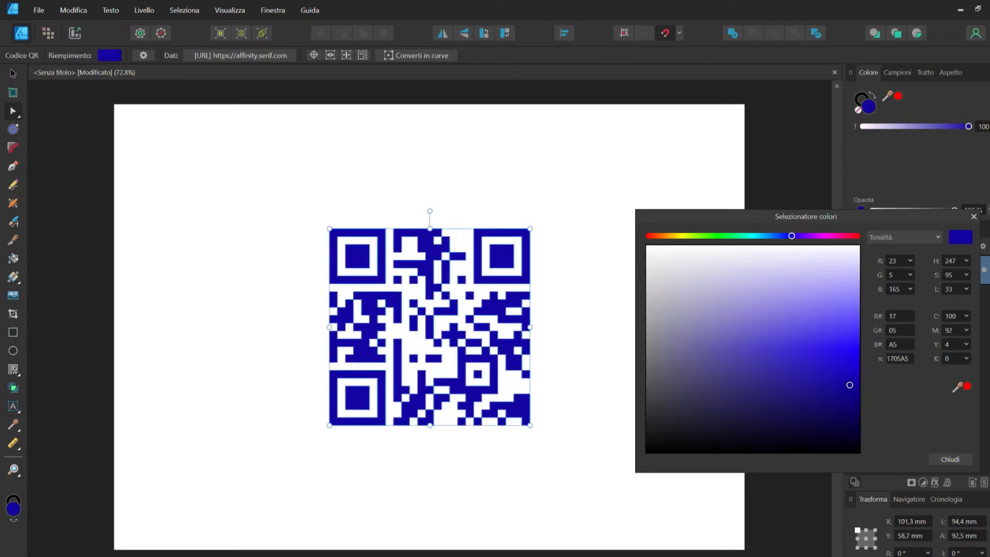
{"action": "key", "text": "ctrl+d"}
{"action": "left_click_drag", "start_coordinate": [851, 220], "coordinate": [780, 152]}
{"action": "left_click", "coordinate": [903, 148]}
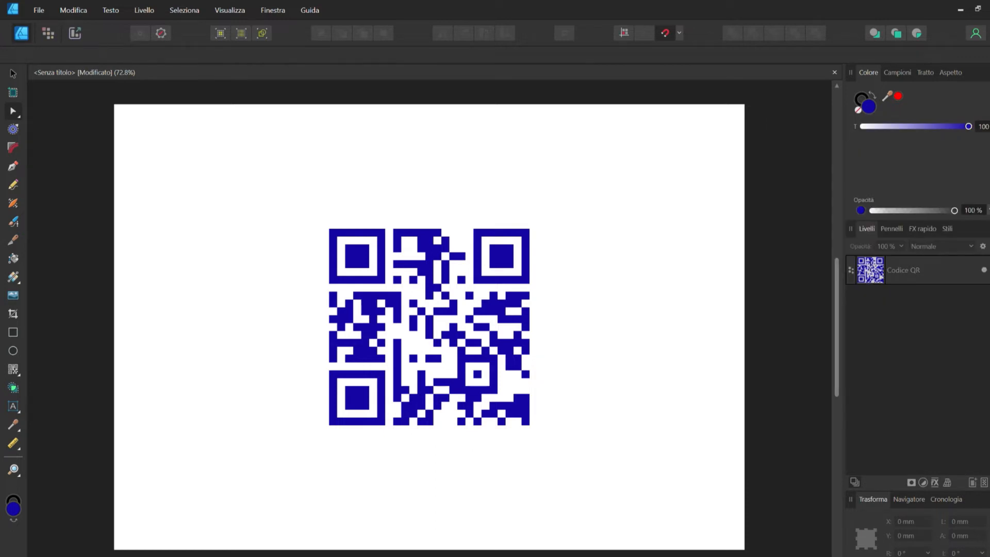
Select the blue QR code and open its data for editing.
{"action": "left_click", "coordinate": [429, 327]}
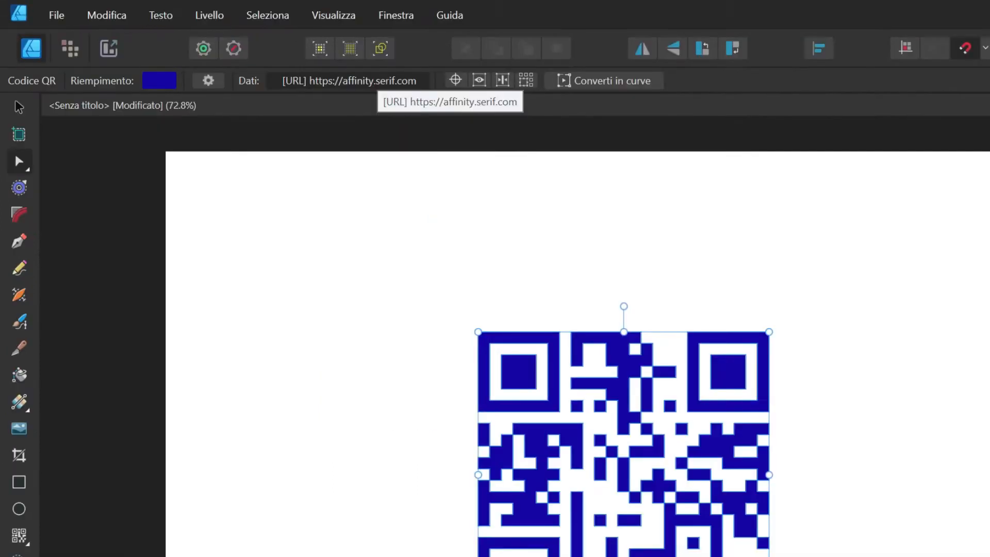
{"action": "left_click", "coordinate": [378, 81]}
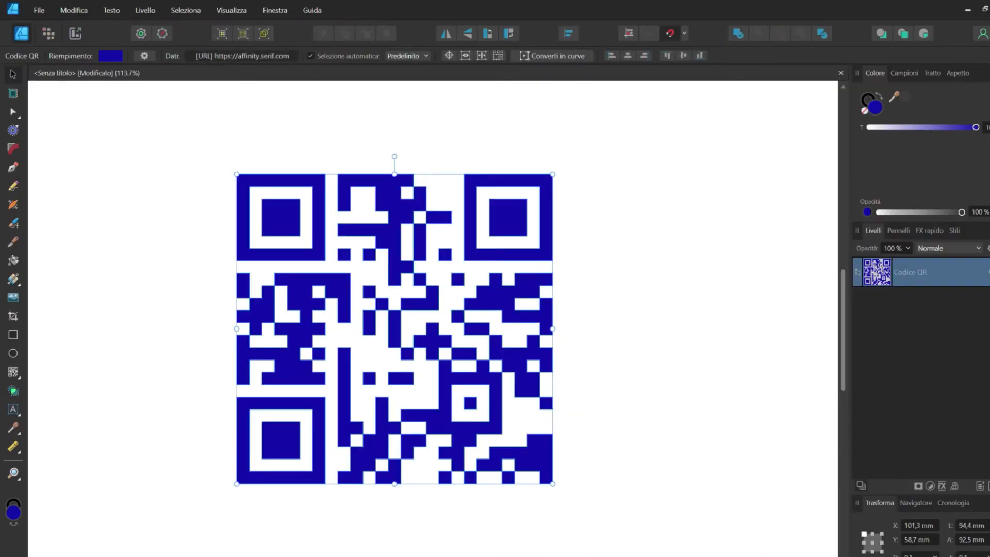
{"action": "left_click_drag", "start_coordinate": [627, 132], "coordinate": [622, 141]}
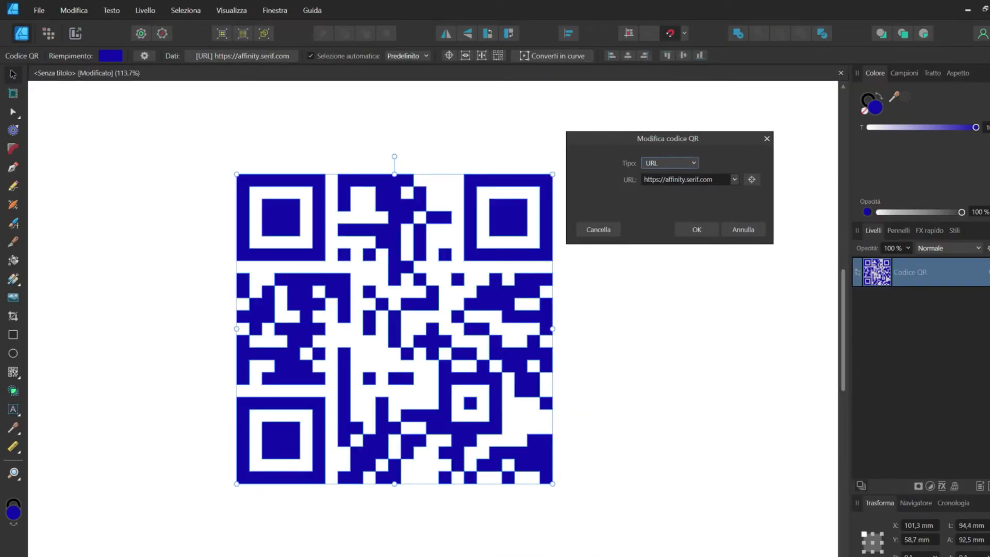
Try the Testo data type with its empty text field for the QR code and switch back to URL.
{"action": "left_click", "coordinate": [670, 163]}
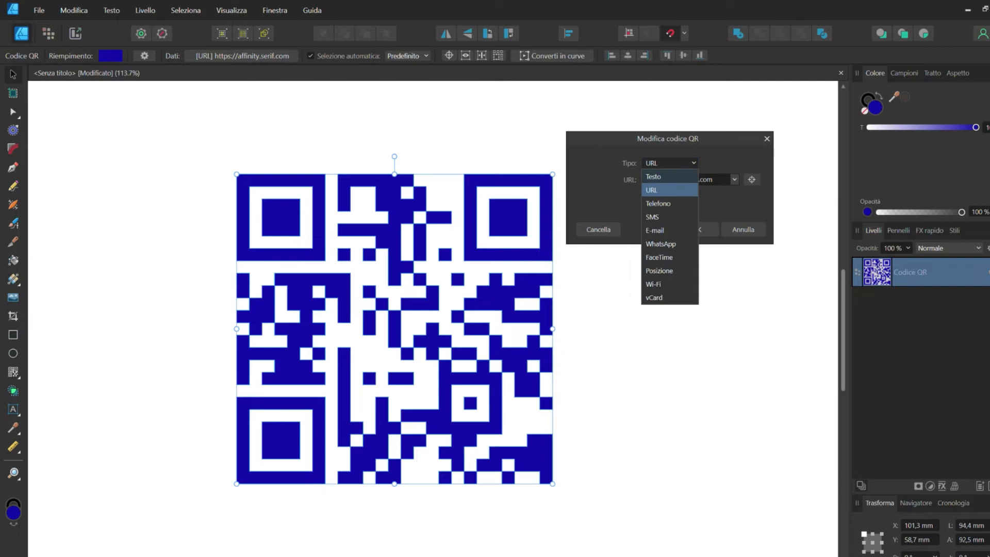
{"action": "left_click", "coordinate": [670, 177]}
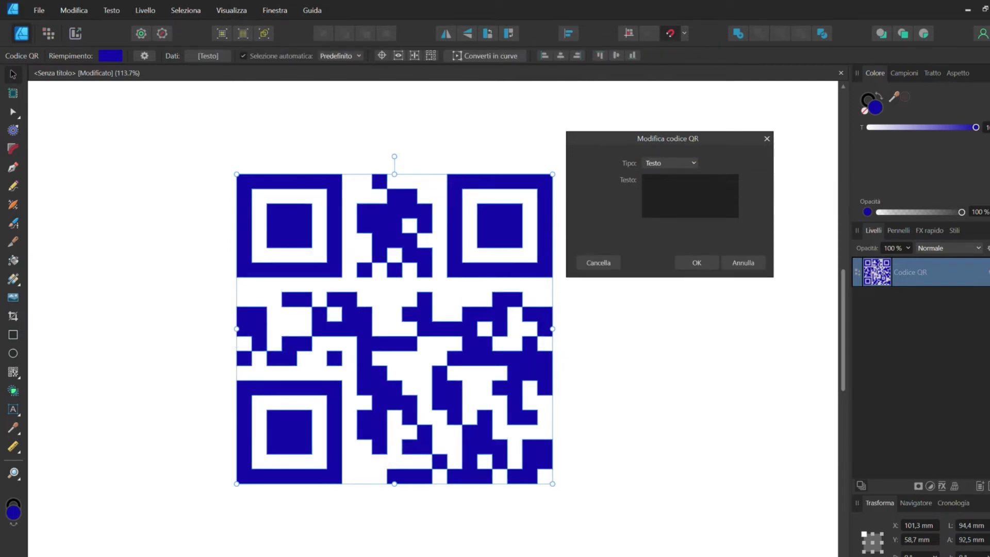
{"action": "left_click", "coordinate": [666, 189]}
{"action": "right_click", "coordinate": [666, 189]}
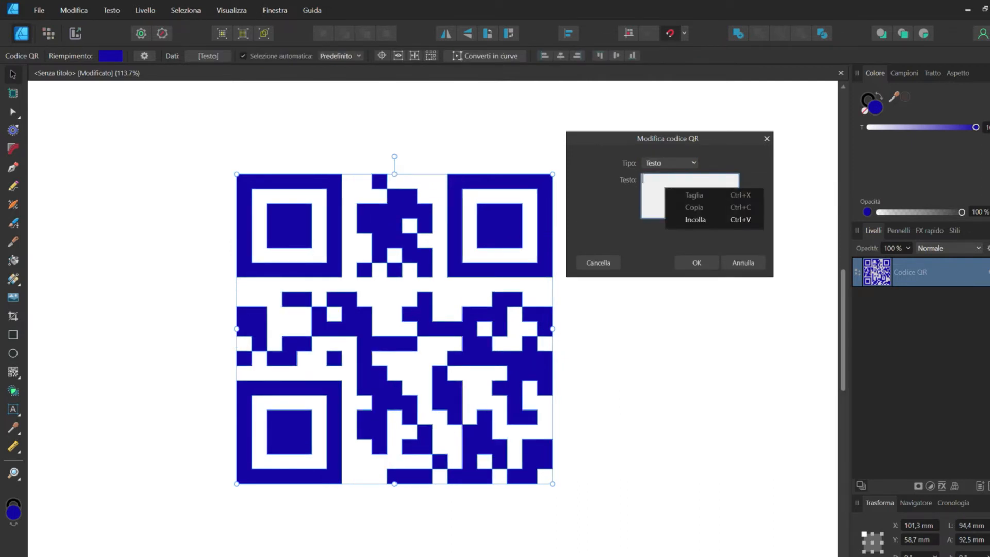
{"action": "key", "text": "Escape"}
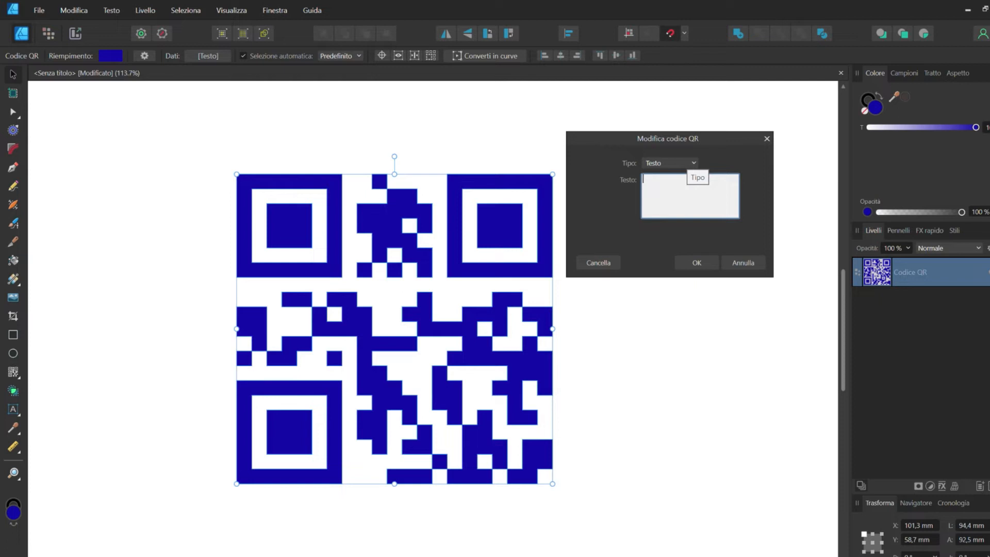
{"action": "left_click", "coordinate": [685, 163]}
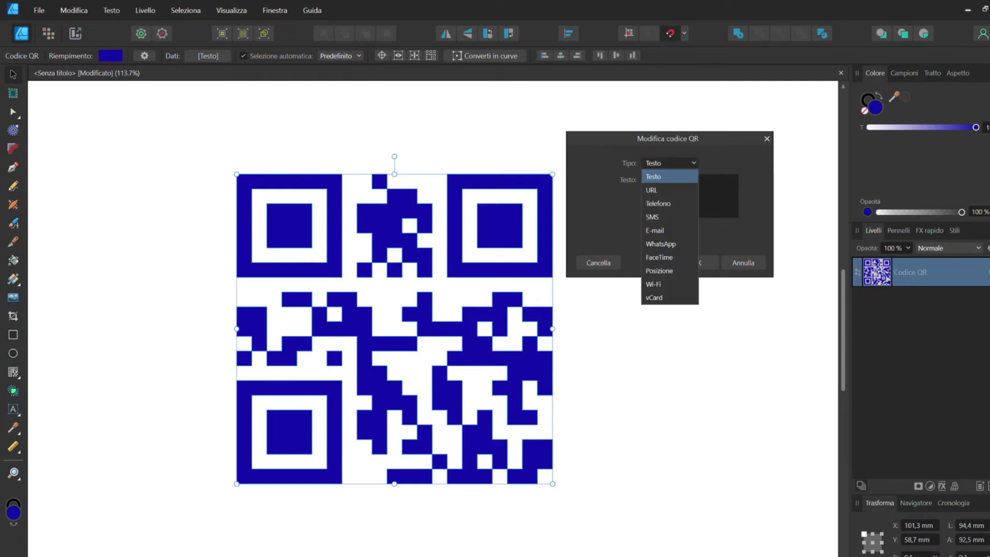
{"action": "left_click", "coordinate": [652, 190]}
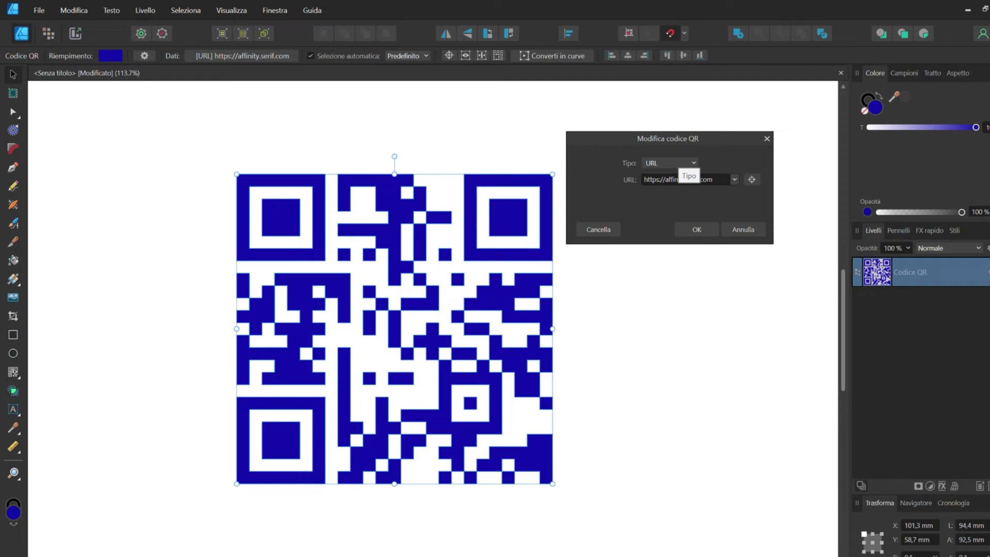
Switch the QR code's data type to Telefono and check the warning beside the empty number field.
{"action": "left_click", "coordinate": [683, 163]}
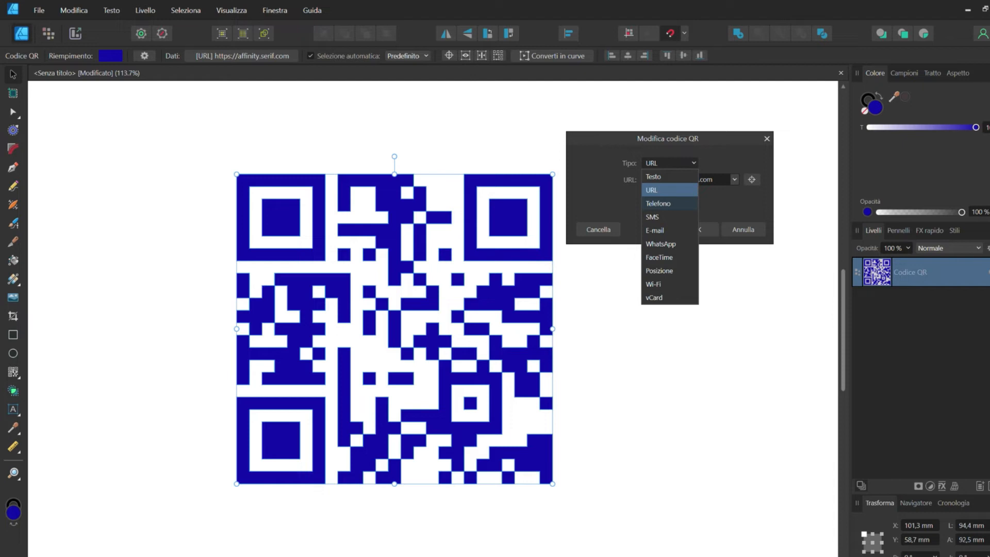
{"action": "left_click", "coordinate": [669, 190]}
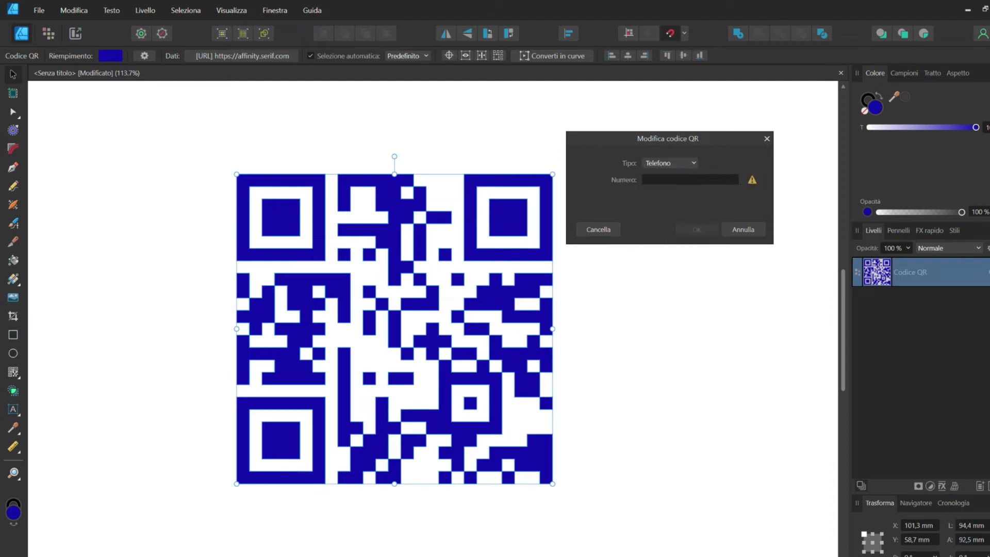
{"action": "left_click", "coordinate": [675, 179]}
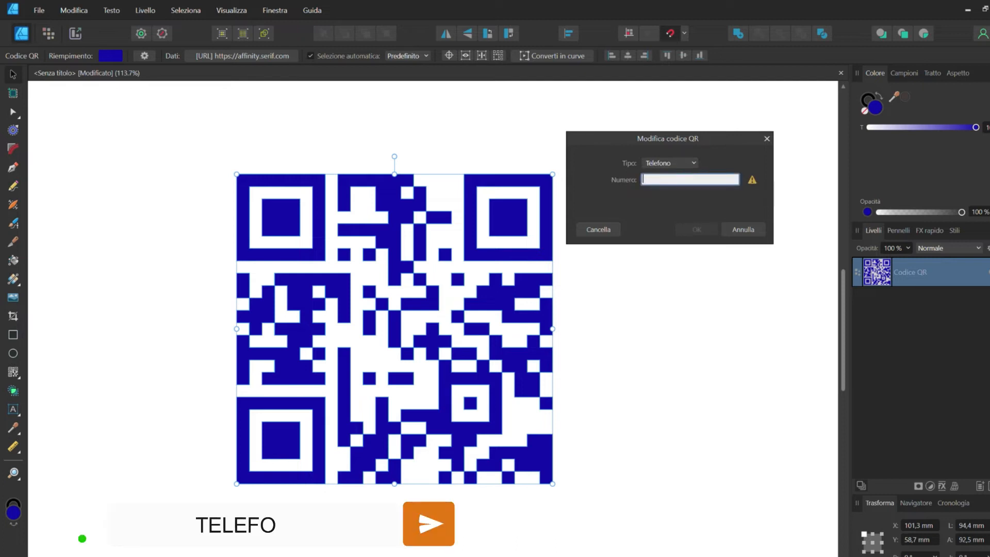
{"action": "mouse_move", "coordinate": [752, 180]}
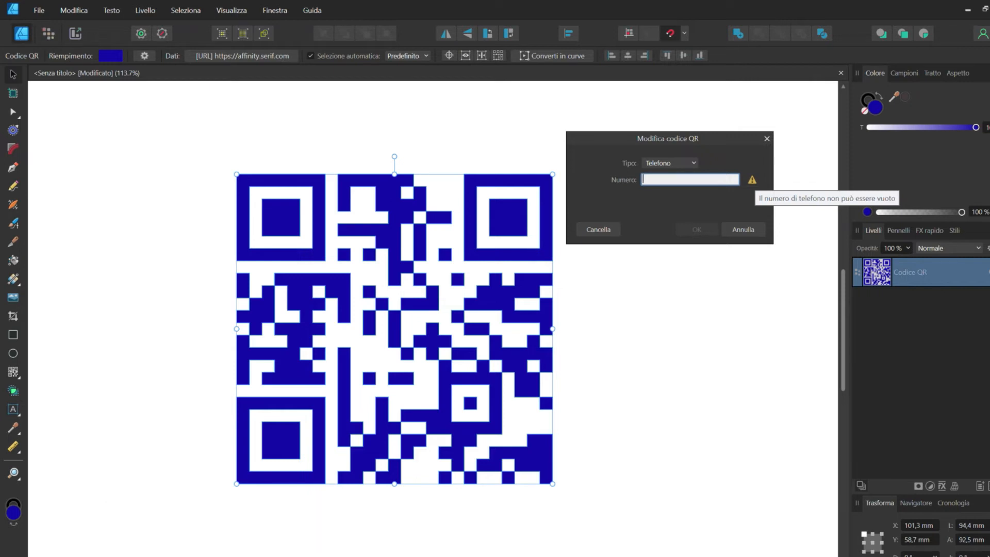
Switch the QR code's data type to SMS and from there to E-mail.
{"action": "left_click", "coordinate": [669, 163]}
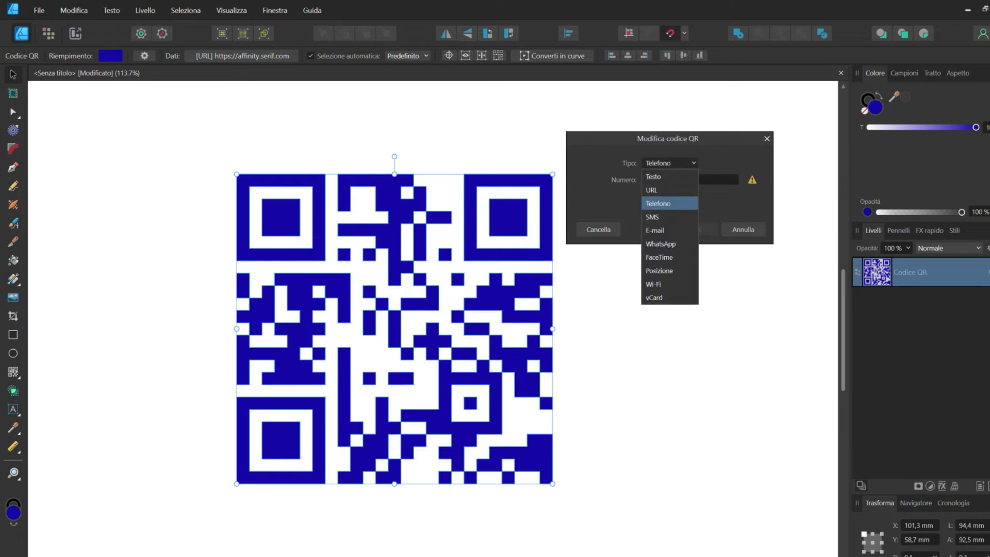
{"action": "left_click", "coordinate": [660, 217]}
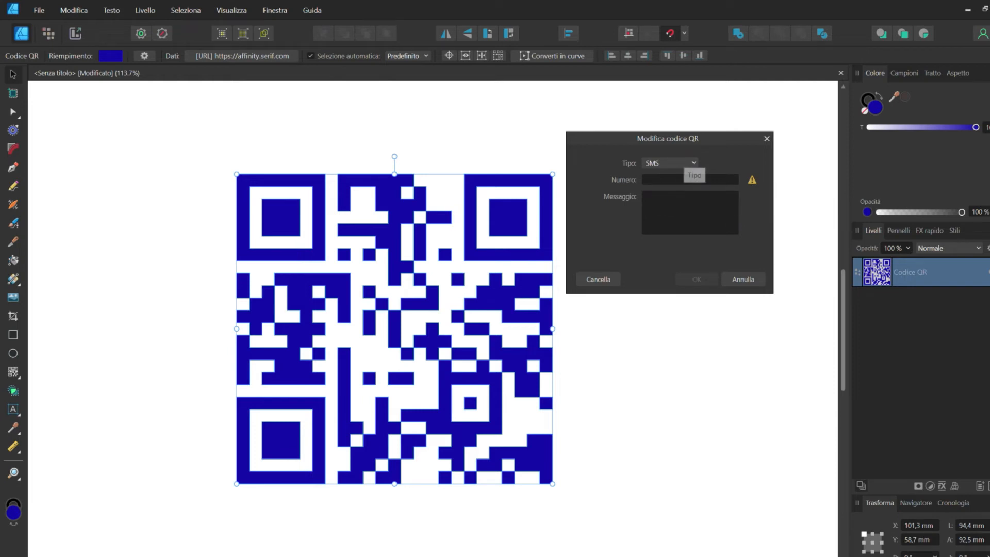
{"action": "left_click", "coordinate": [685, 163]}
{"action": "left_click", "coordinate": [665, 230]}
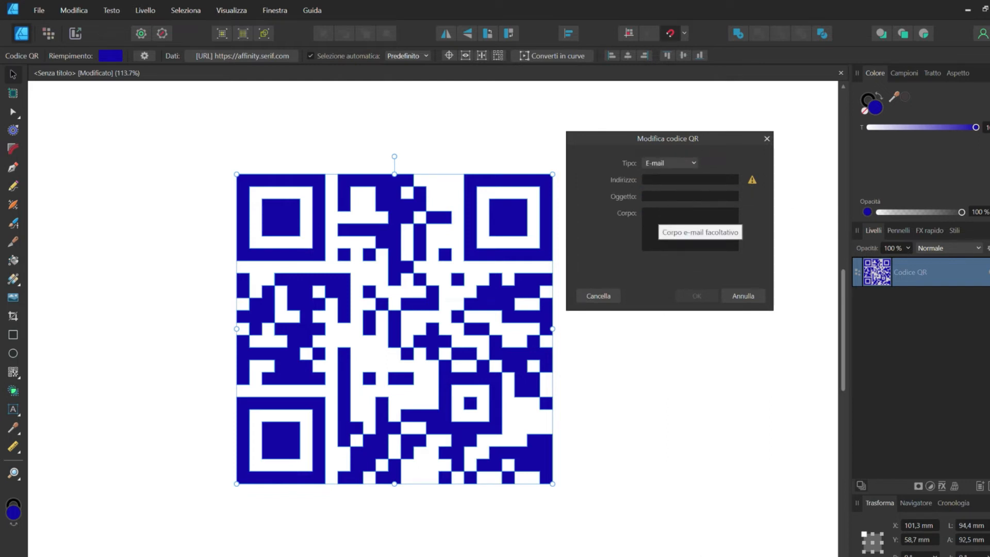
Switch the QR code's data type to WhatsApp to view its fields and from there to FaceTime.
{"action": "left_click", "coordinate": [682, 163]}
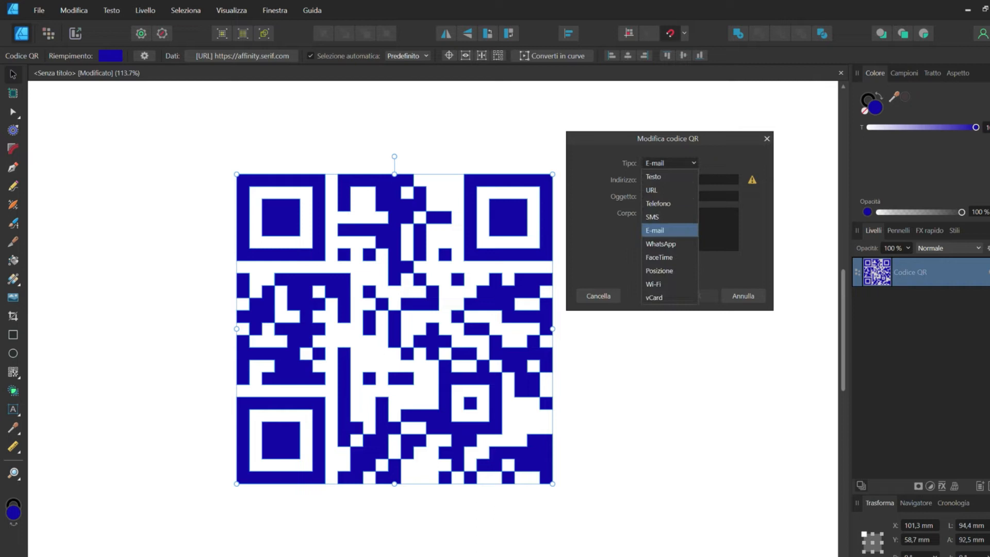
{"action": "left_click", "coordinate": [670, 243]}
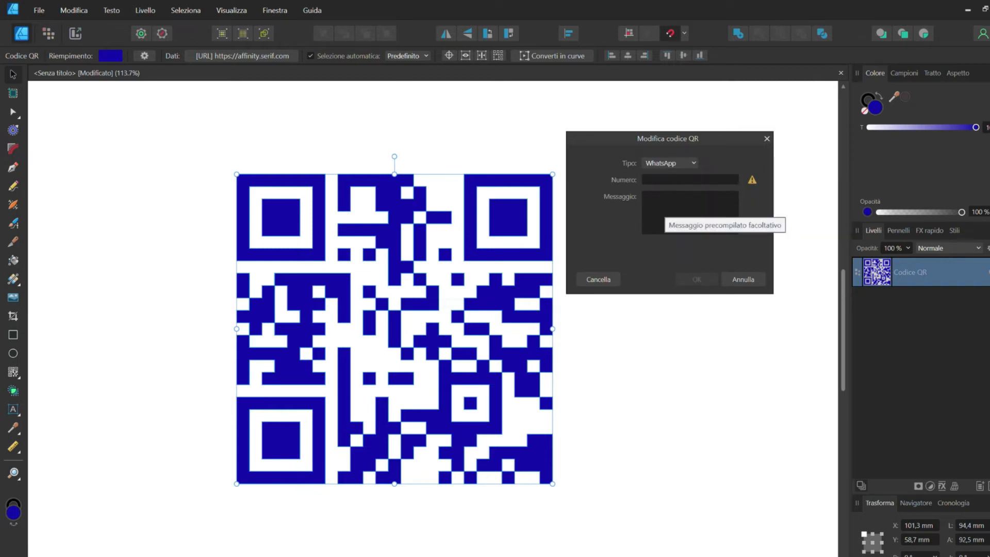
{"action": "left_click", "coordinate": [683, 164]}
{"action": "left_click", "coordinate": [675, 255]}
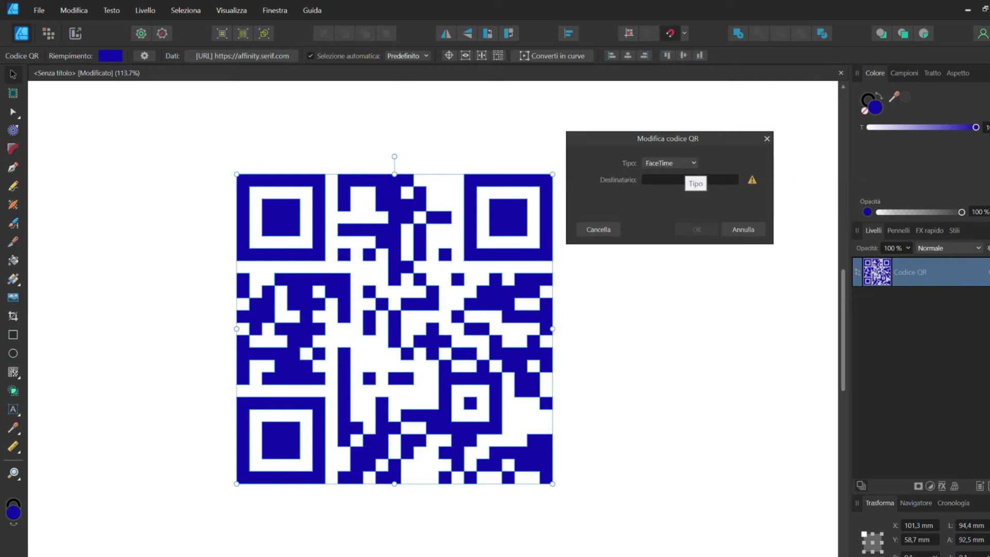
Switch the QR code's data type to Posizione and on to Wi-Fi, and examine the Wi-Fi encryption options.
{"action": "left_click", "coordinate": [684, 165]}
{"action": "left_click", "coordinate": [672, 267]}
{"action": "left_click", "coordinate": [683, 163]}
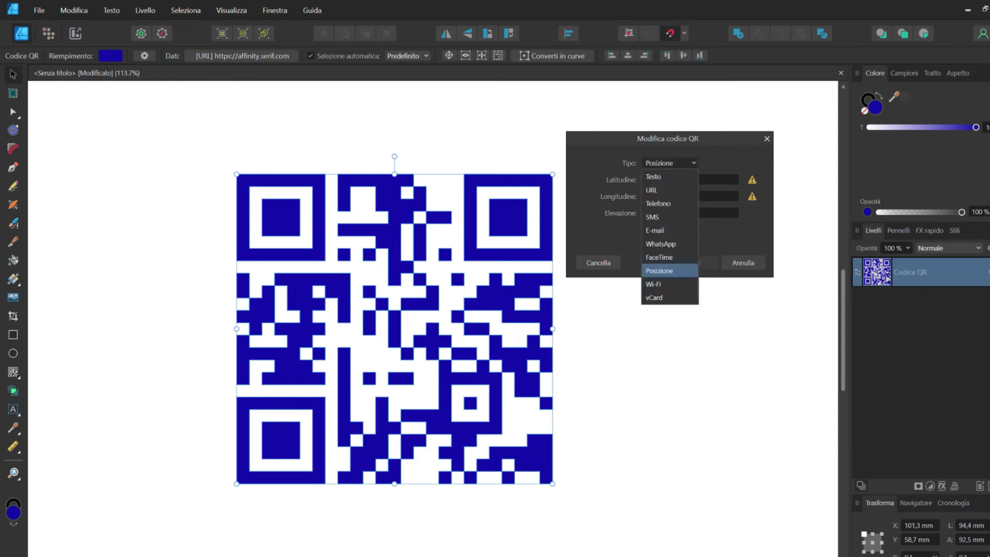
{"action": "left_click", "coordinate": [670, 283]}
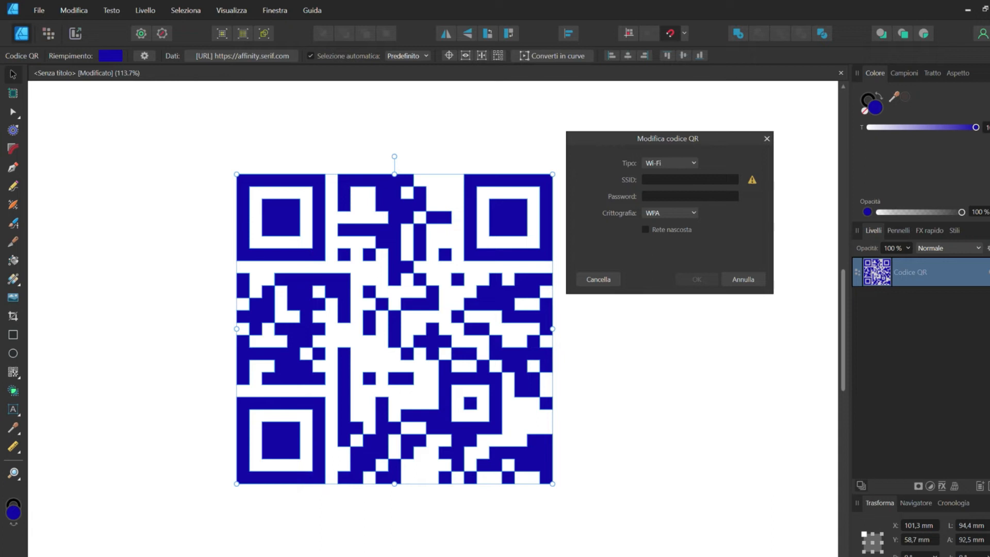
{"action": "left_click", "coordinate": [670, 213]}
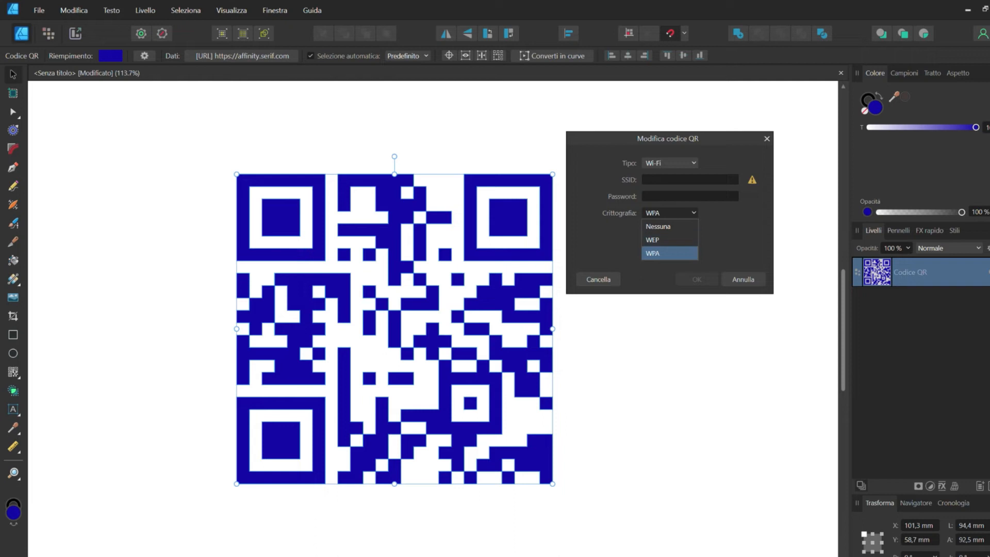
{"action": "key", "text": "Escape"}
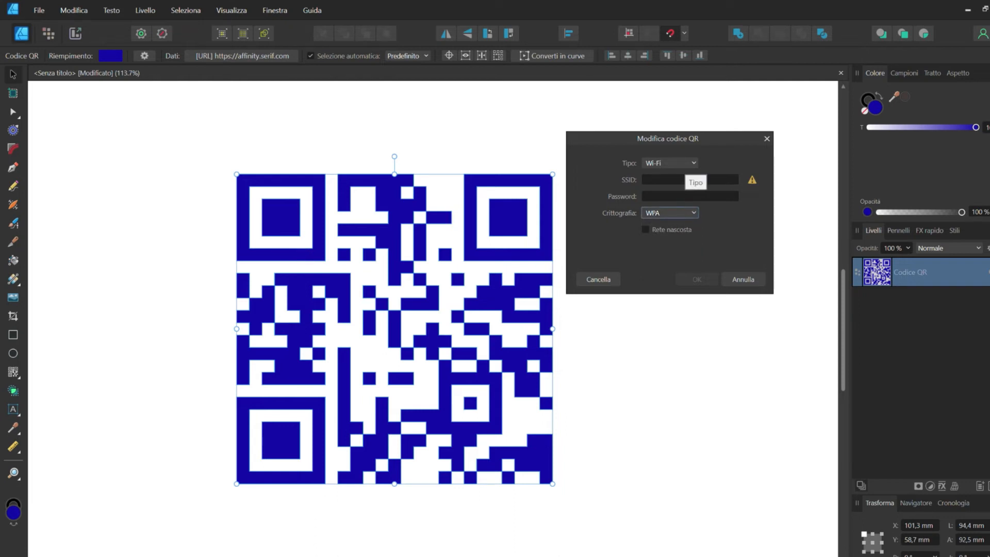
Switch the QR code's data type to vCard to view its contact fields and cancel the data editing.
{"action": "left_click", "coordinate": [670, 163]}
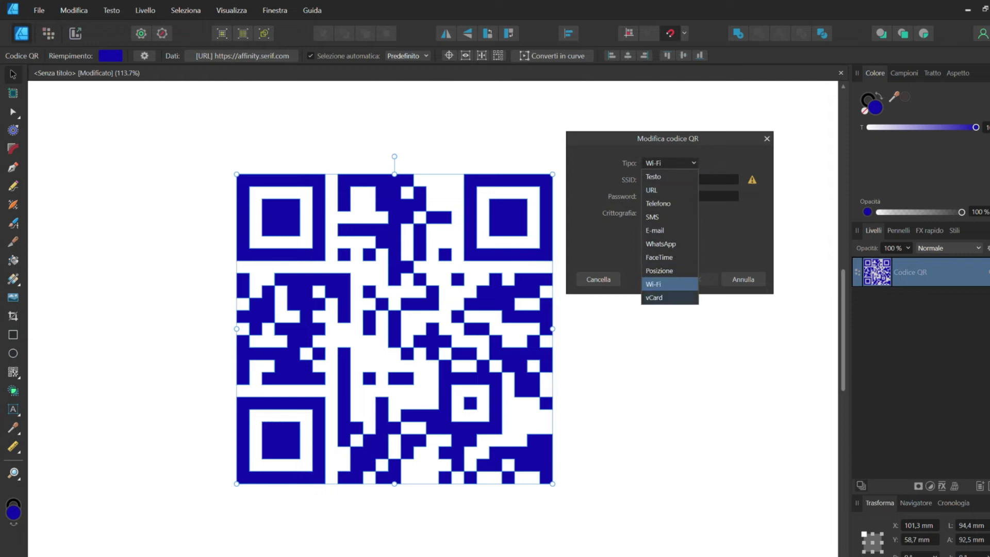
{"action": "key", "text": "Escape"}
{"action": "key", "text": "Down"}
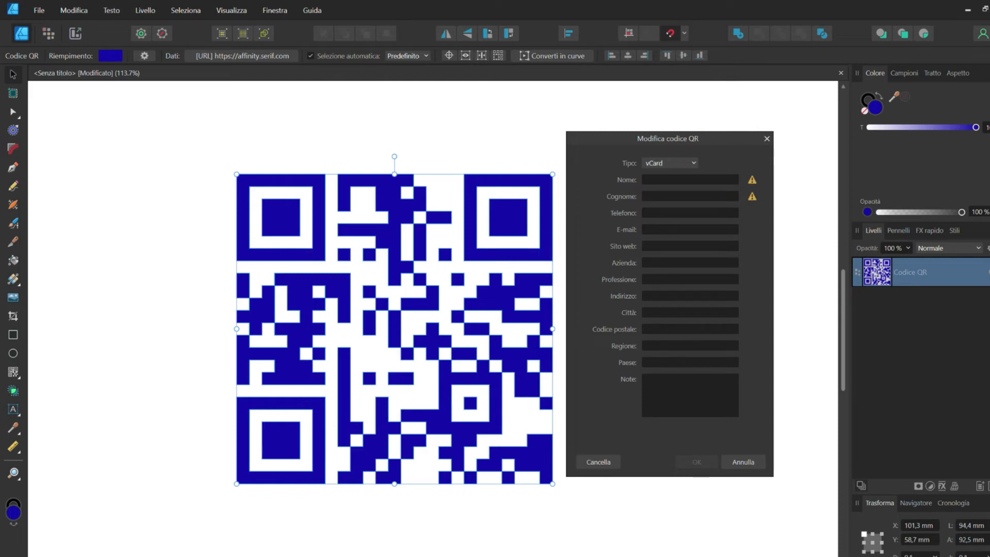
{"action": "left_click", "coordinate": [743, 461]}
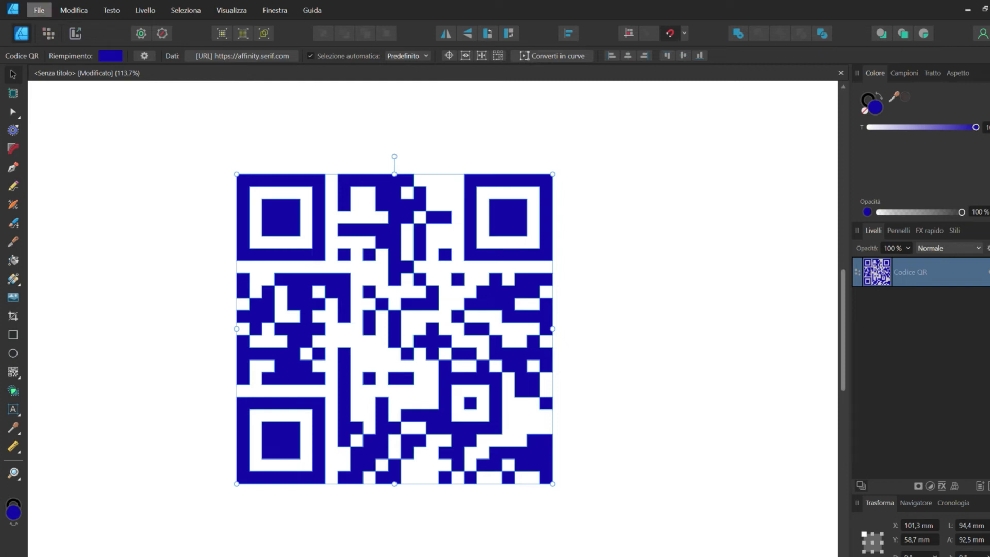
Reopen the QR code's data and select the whole URL to look at its editing options.
{"action": "left_click", "coordinate": [242, 55]}
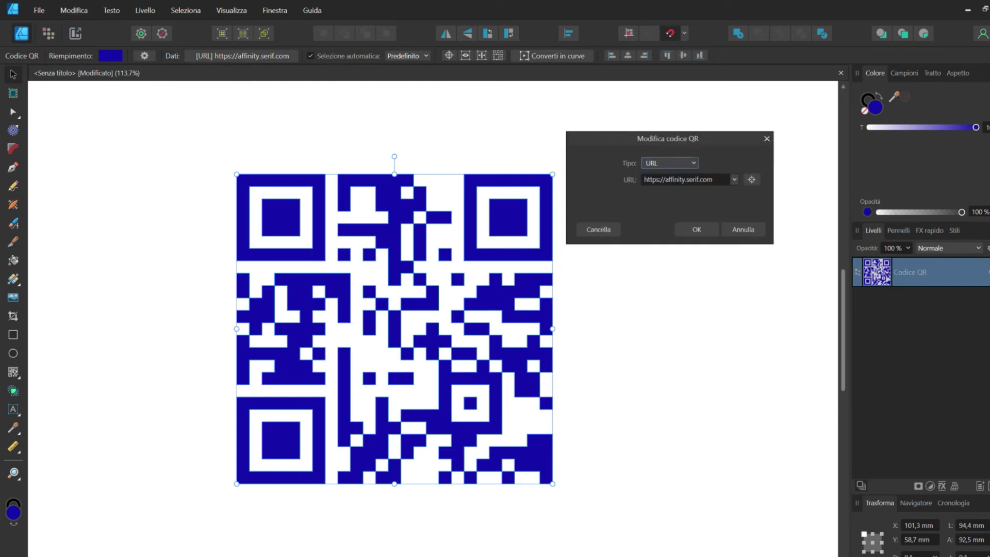
{"action": "key", "text": "Tab"}
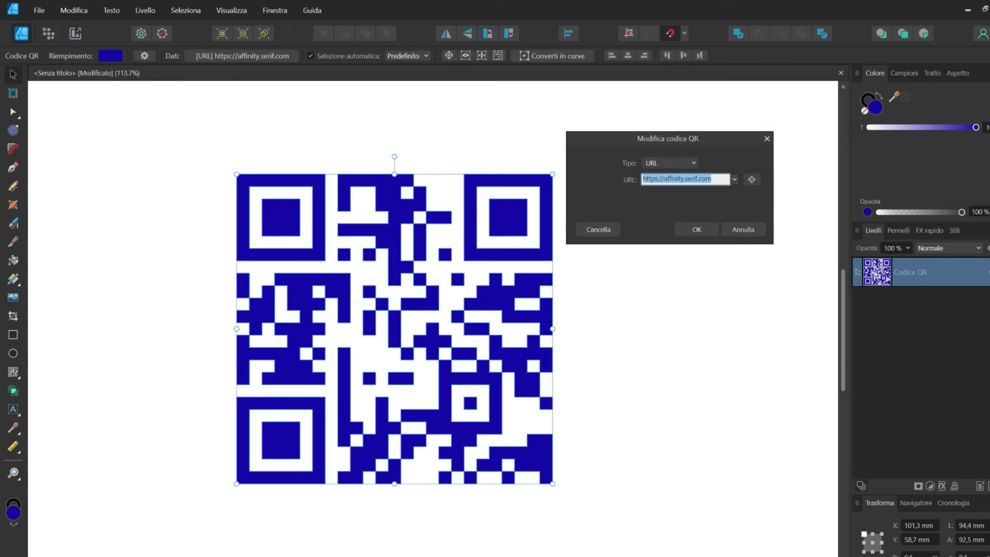
{"action": "right_click", "coordinate": [672, 182]}
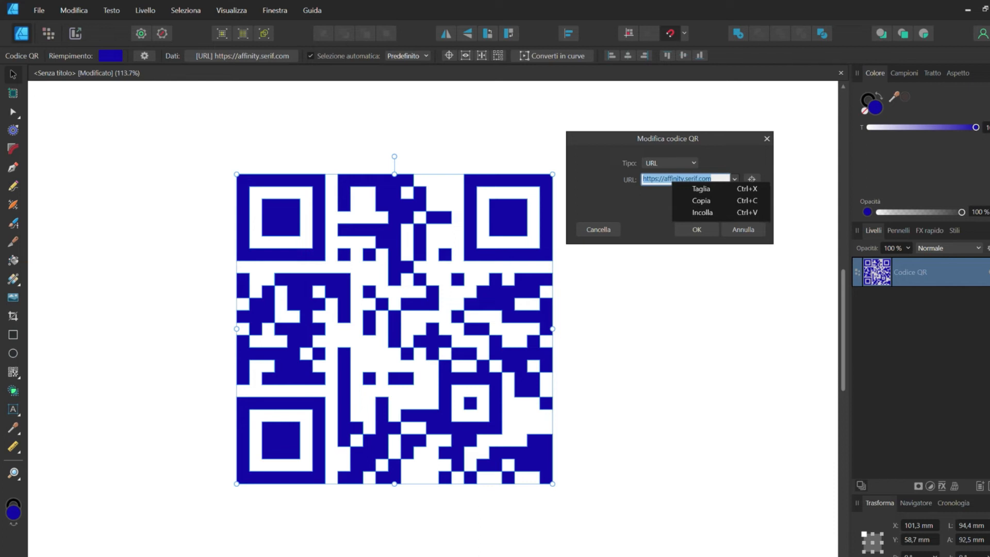
{"action": "key", "text": "Escape"}
{"action": "key", "text": "Escape"}
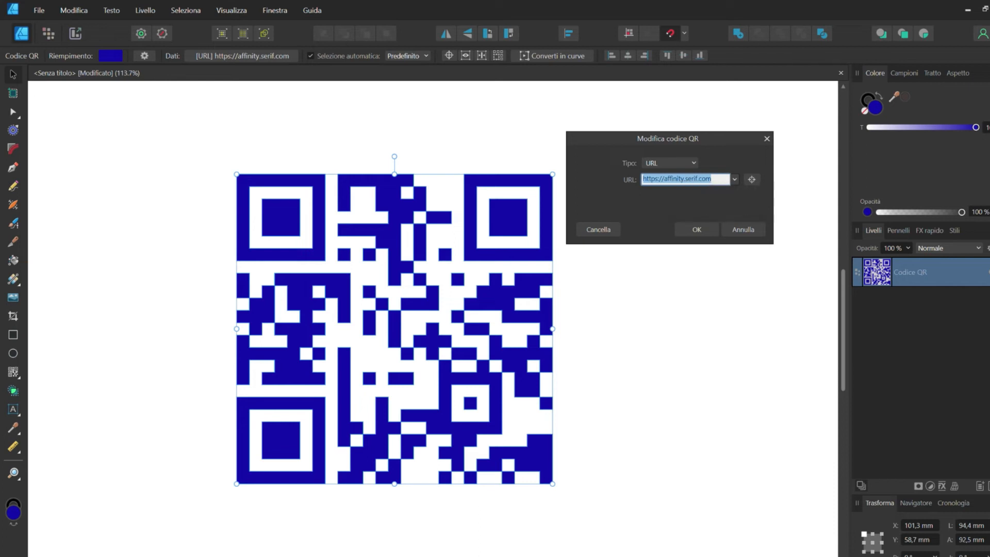
{"action": "key", "text": "Escape"}
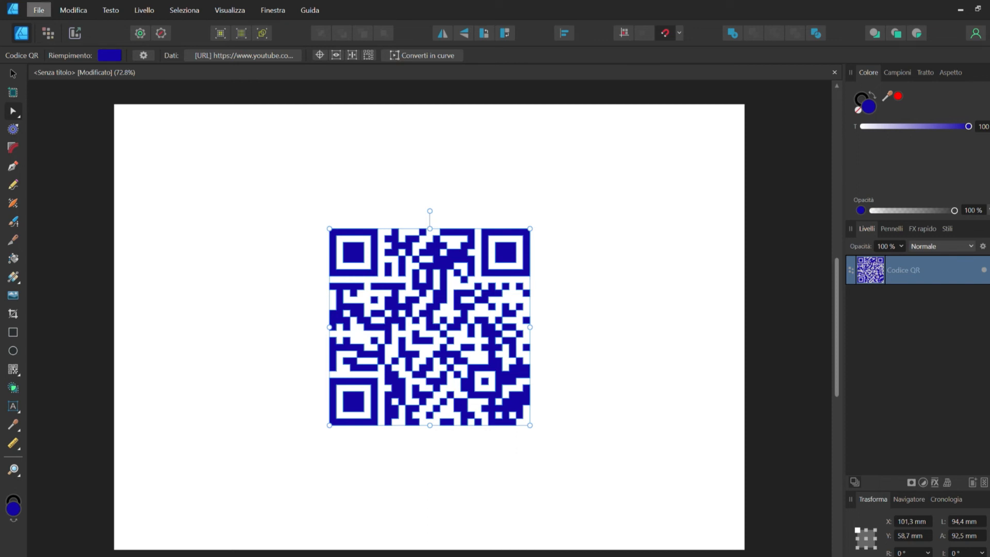
Open the logo file png con sfondo.png, copy its image and paste it into the QR code document.
{"action": "left_click", "coordinate": [39, 10]}
{"action": "left_click", "coordinate": [47, 77]}
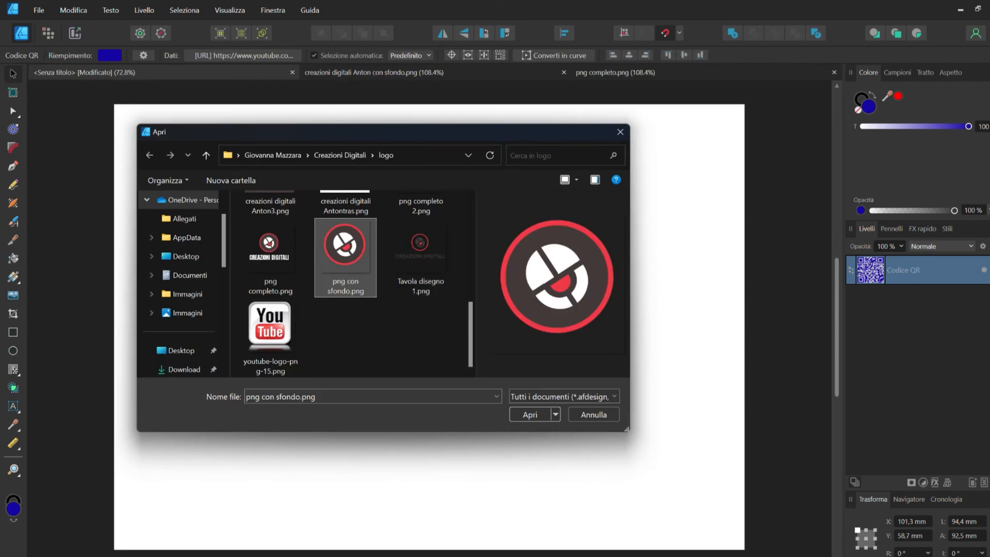
{"action": "left_click", "coordinate": [530, 415]}
{"action": "key", "text": "ctrl+c"}
{"action": "left_click", "coordinate": [85, 73]}
{"action": "key", "text": "ctrl+v"}
Centre the pasted logo on the QR code at about a quarter of its width and select the Codice QR layer.
{"action": "left_click_drag", "start_coordinate": [205, 190], "coordinate": [429, 327]}
{"action": "left_click_drag", "start_coordinate": [505, 252], "coordinate": [481, 276]}
{"action": "key", "text": "ctrl+z"}
{"action": "left_click_drag", "start_coordinate": [505, 403], "coordinate": [453, 351]}
{"action": "left_click", "coordinate": [903, 299]}
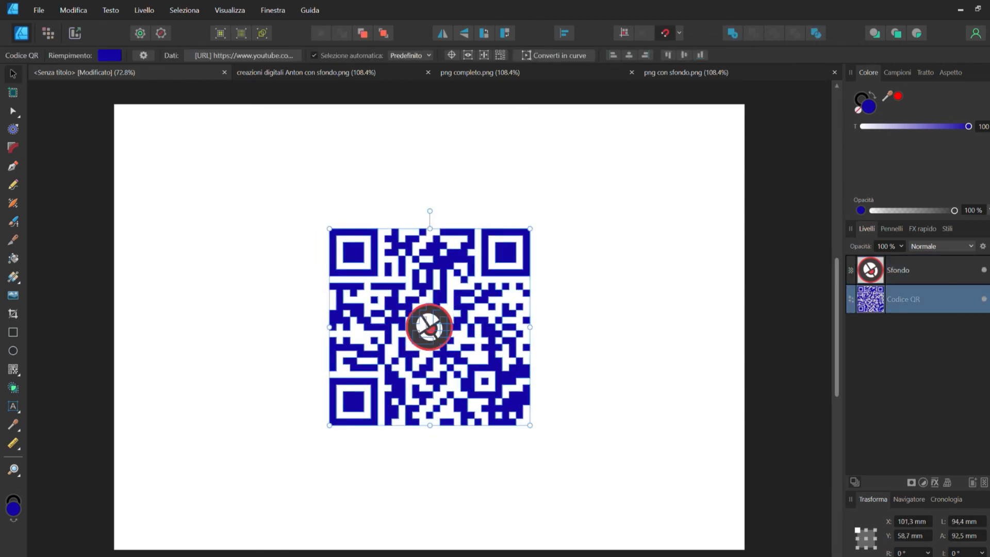